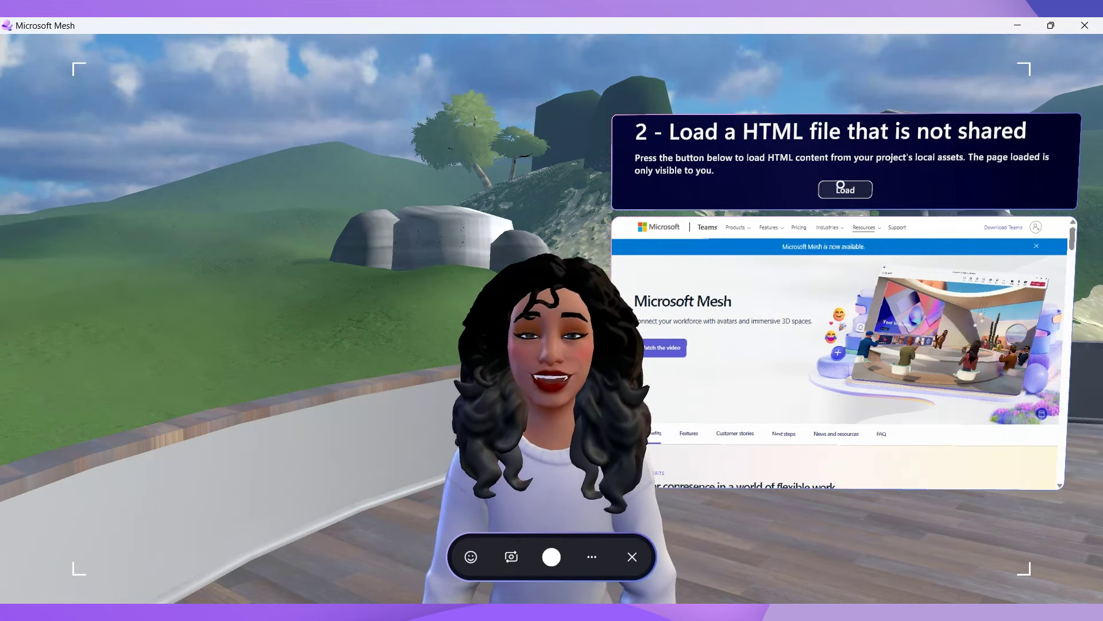
Load the local HTML file from the unshared HTML station in the Mesh environment
{"action": "left_click", "coordinate": [827, 190]}
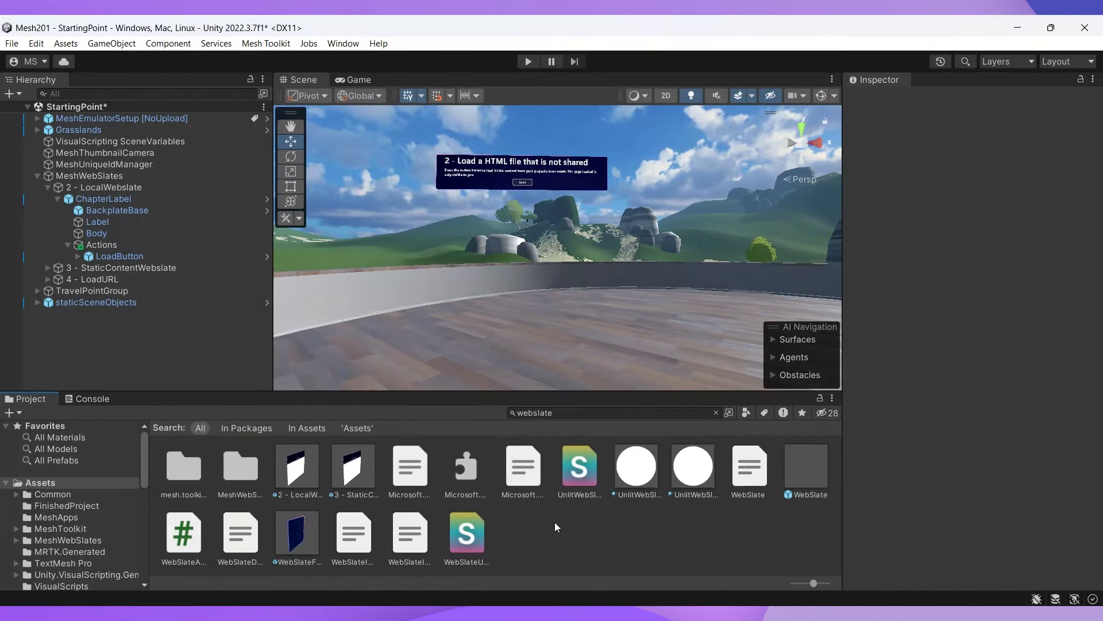
Add the WebSlateFramed prefab as a child of the 2 - LocalWebslate object
{"action": "left_click", "coordinate": [752, 469]}
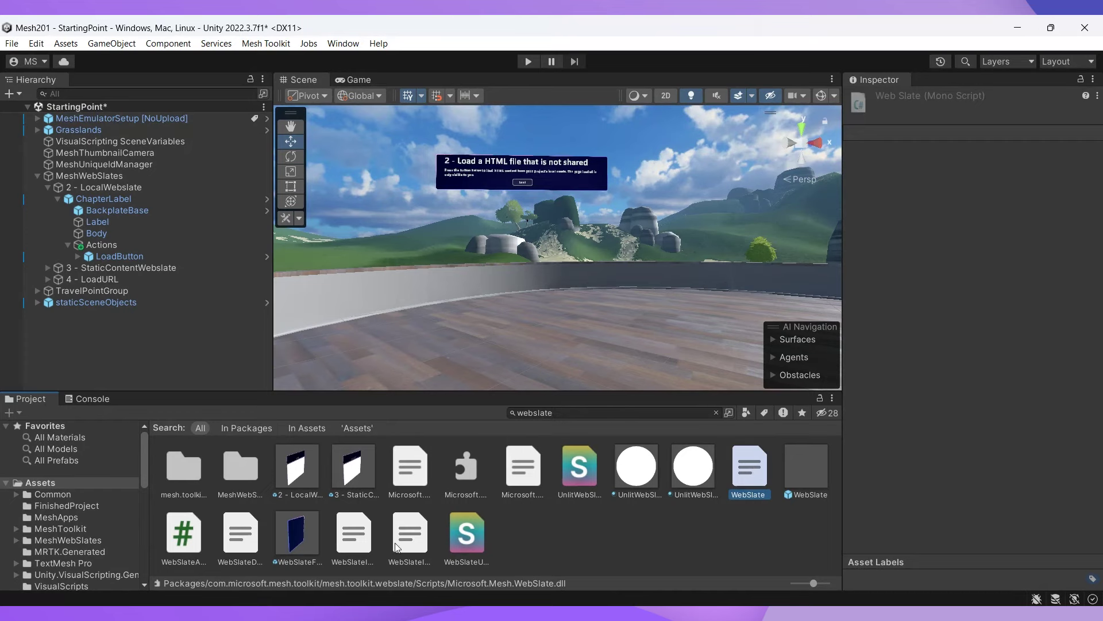
{"action": "left_click", "coordinate": [302, 543]}
{"action": "left_click_drag", "start_coordinate": [302, 543], "coordinate": [133, 192]}
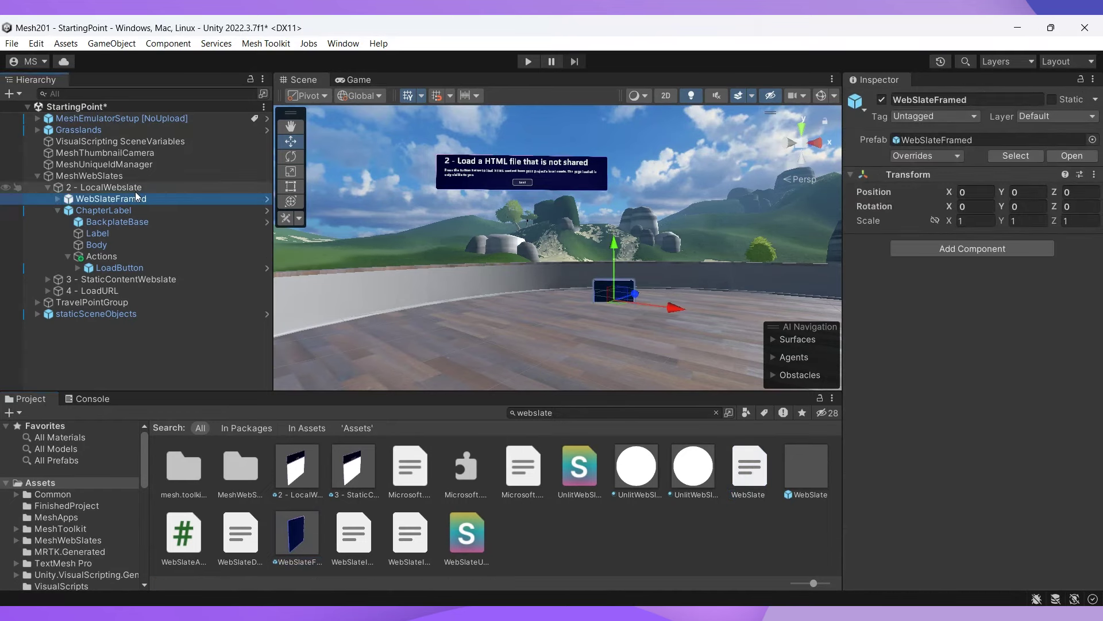
{"action": "left_click", "coordinate": [58, 199]}
{"action": "left_click", "coordinate": [75, 210]}
{"action": "scroll", "coordinate": [995, 472], "scroll_direction": "down", "scroll_amount": 3}
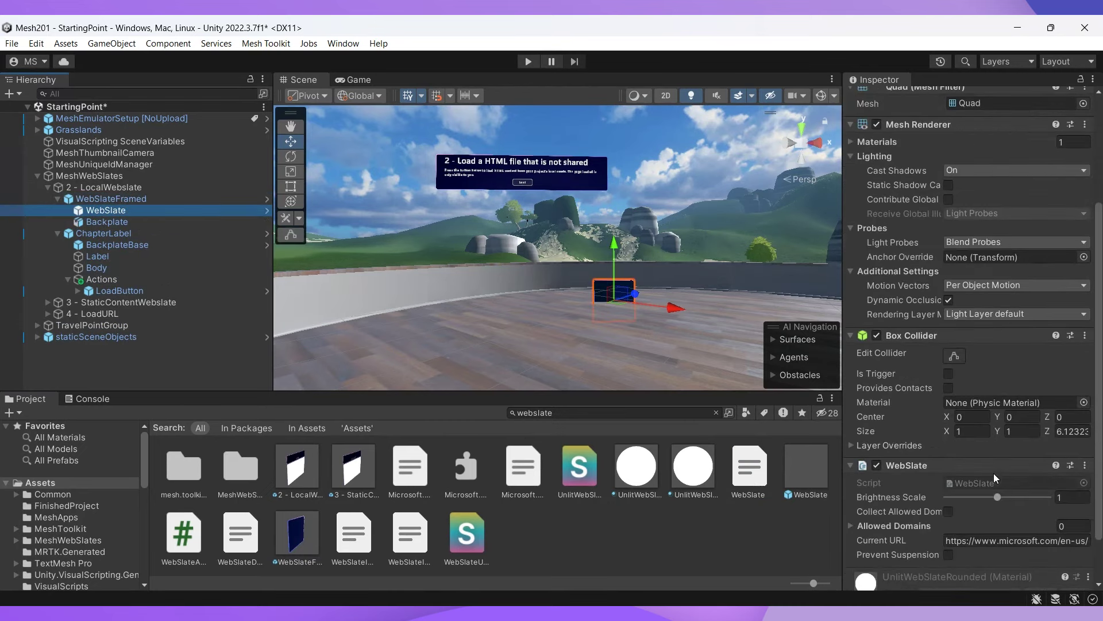
{"action": "left_click", "coordinate": [1072, 541]}
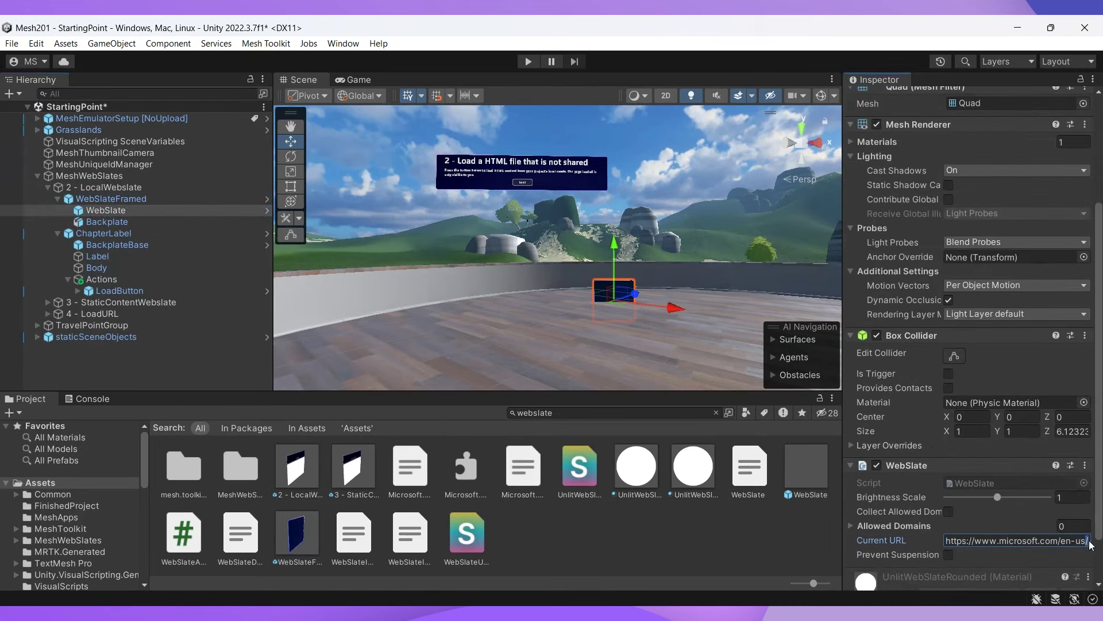
{"action": "type", "text": "mesh"}
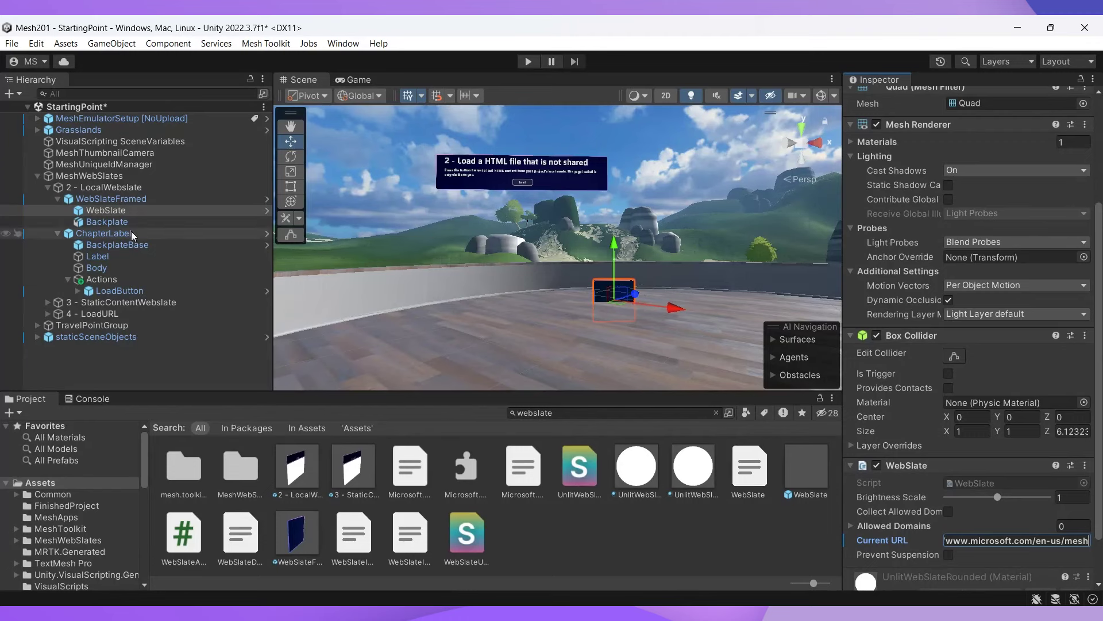
Set WebSlateFramed's Y rotation to -180 and its position to X 2, Y 1.3, Z 2.5
{"action": "left_click", "coordinate": [119, 199]}
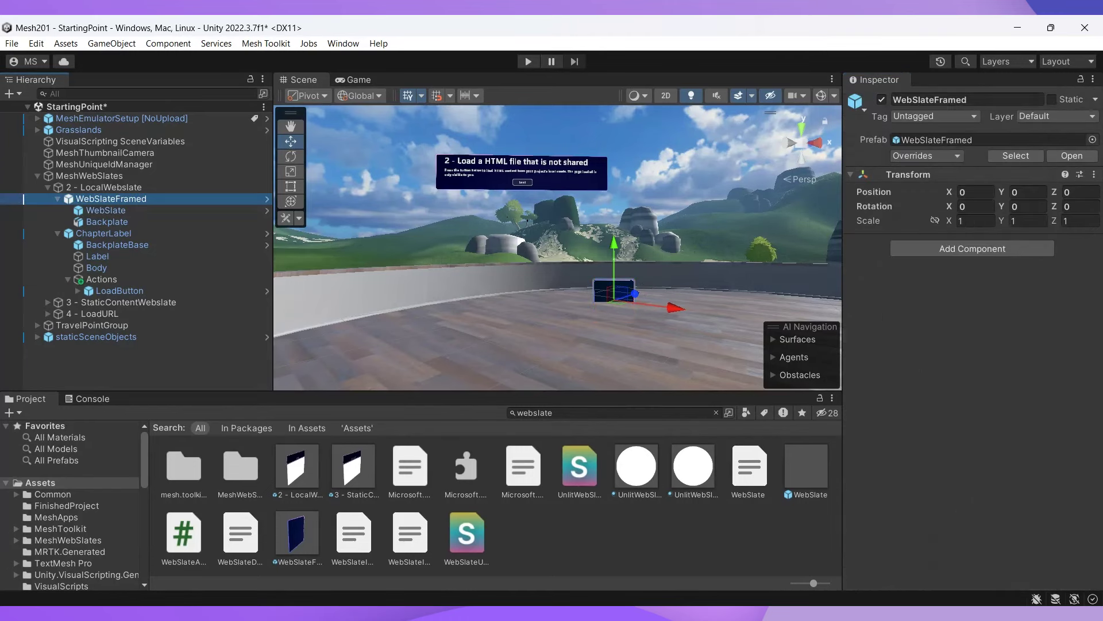
{"action": "left_click", "coordinate": [1027, 202]}
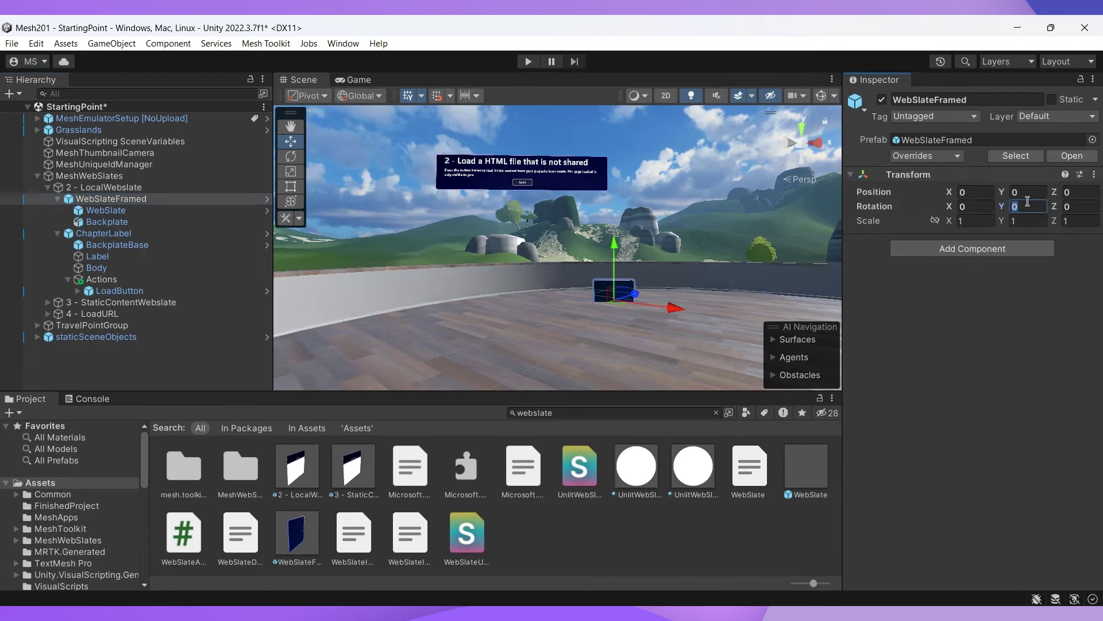
{"action": "type", "text": "-180"}
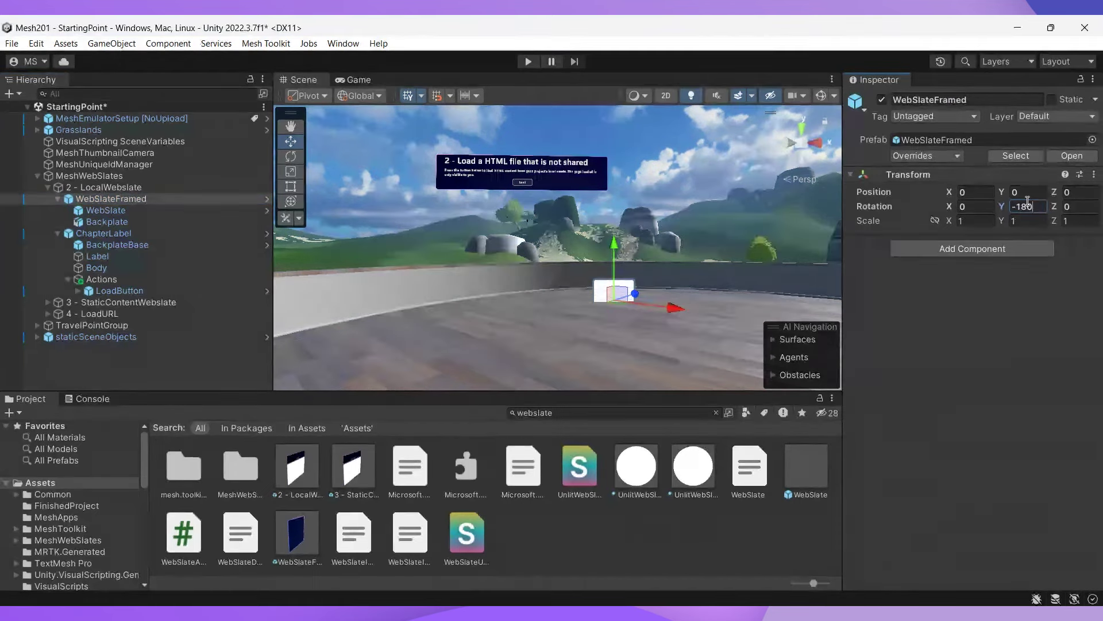
{"action": "left_click", "coordinate": [993, 192]}
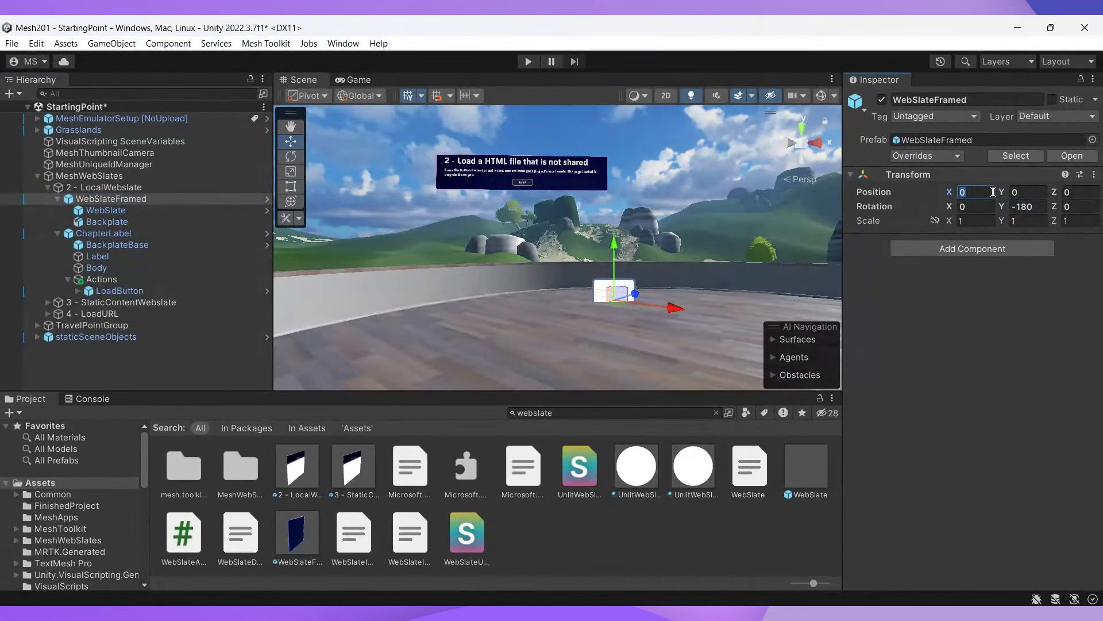
{"action": "type", "text": "2"}
{"action": "left_click", "coordinate": [1024, 192]}
{"action": "type", "text": "1.3"}
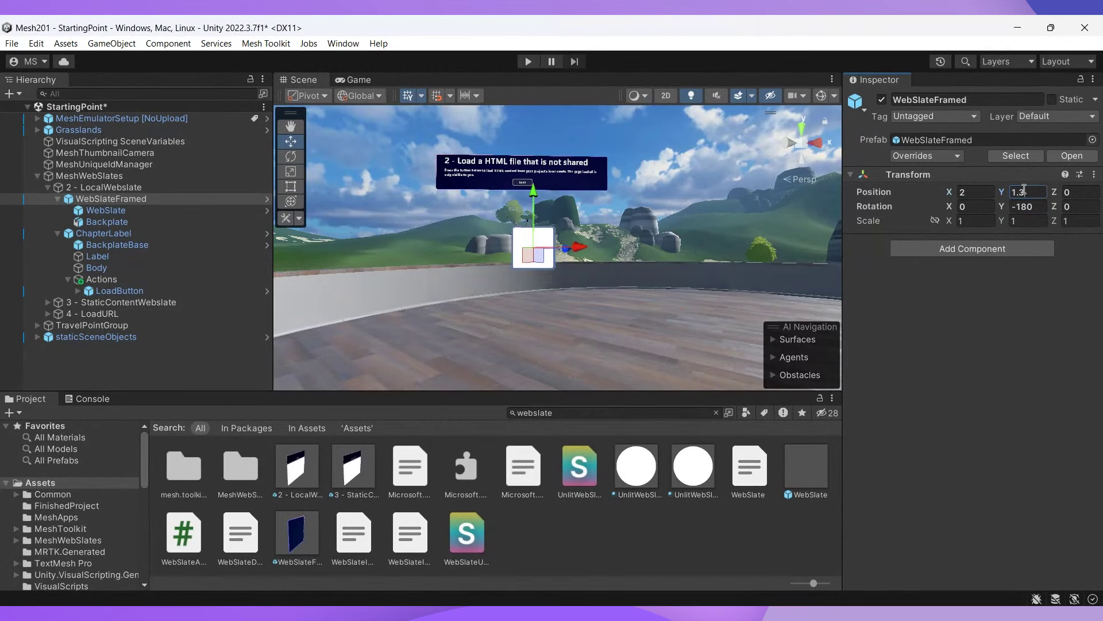
{"action": "key", "text": "Tab"}
{"action": "type", "text": "2.5"}
Scale WebSlateFramed to 2.5 on X and 1.5 on Y
{"action": "left_click", "coordinate": [969, 219]}
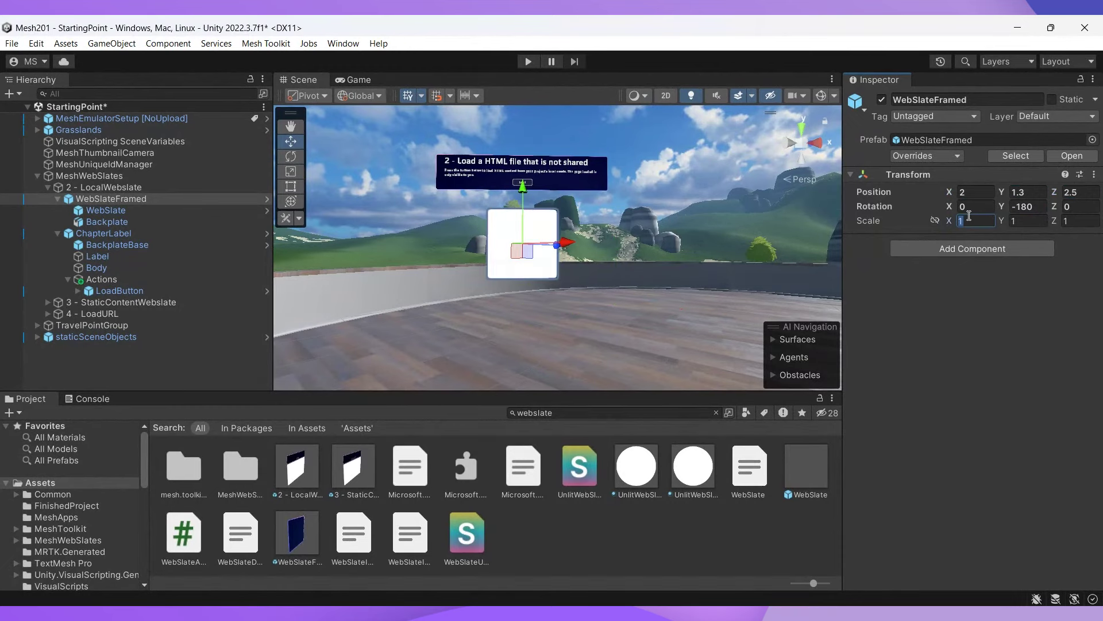
{"action": "type", "text": "2.5"}
{"action": "left_click", "coordinate": [1032, 221]}
{"action": "type", "text": "1.5"}
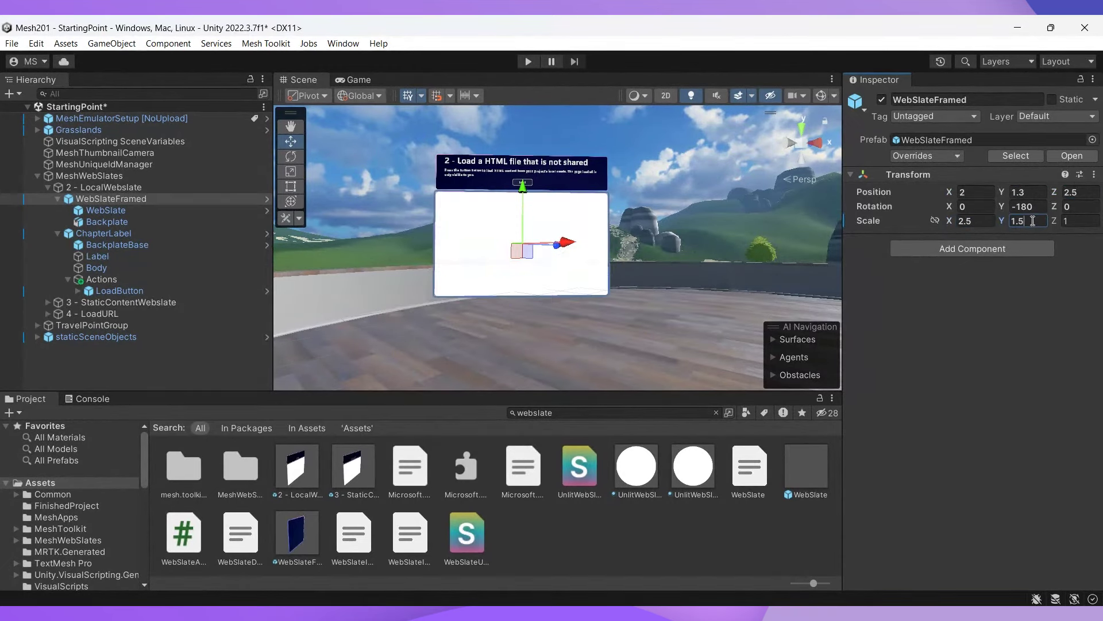
{"action": "left_click", "coordinate": [1013, 339]}
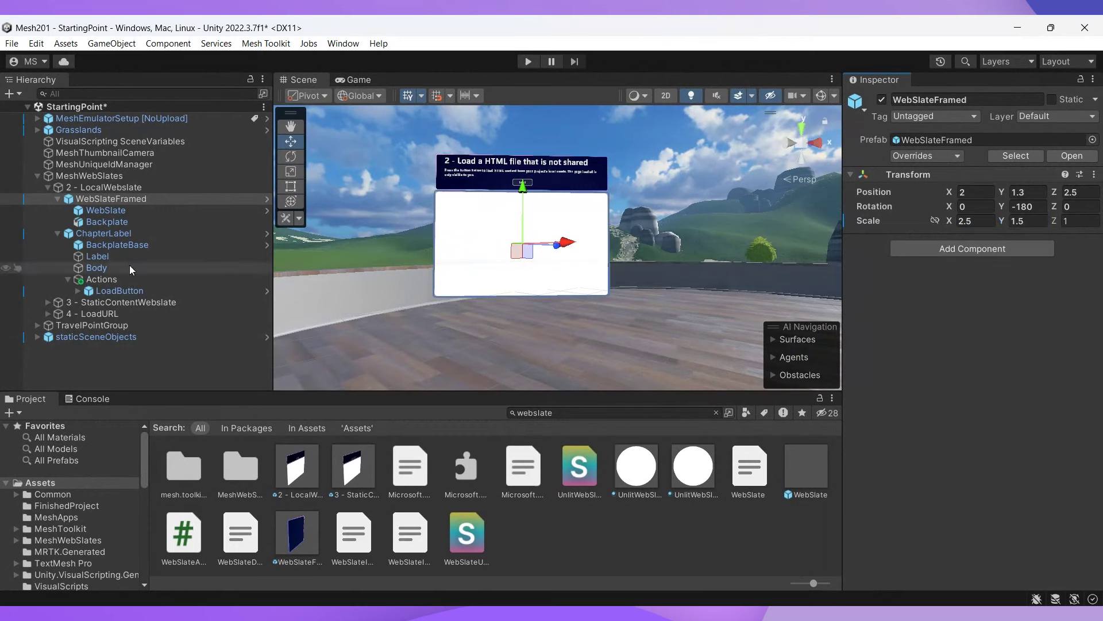
Open the LoadButton's Load HTML script graph and assign WebSlateFramed as the target of its Get Component In Children node
{"action": "left_click", "coordinate": [120, 291]}
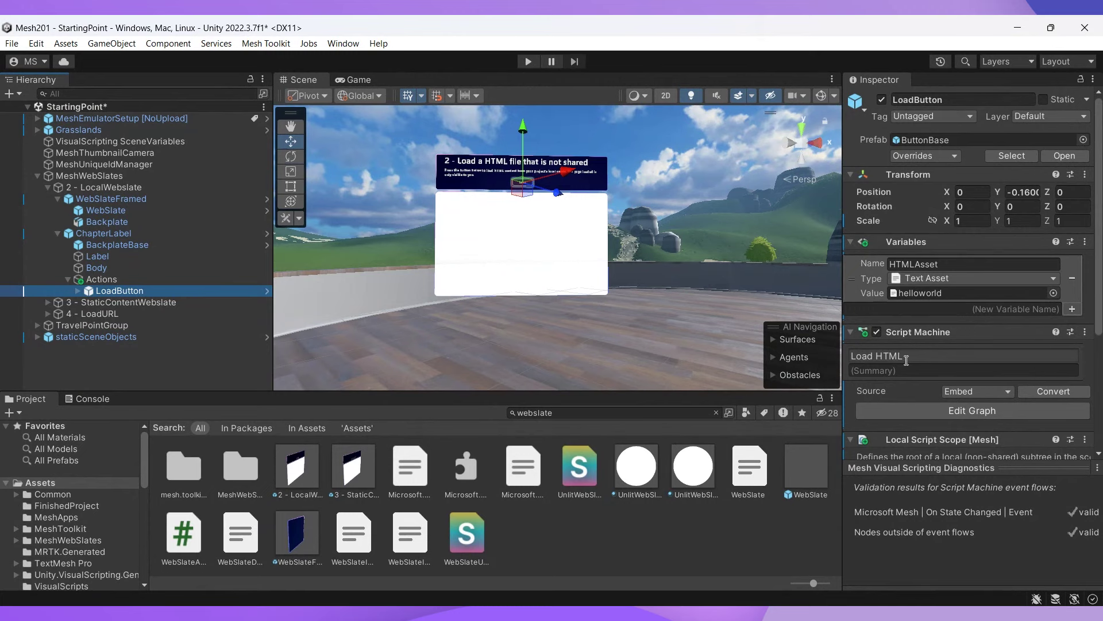
{"action": "left_click", "coordinate": [912, 406]}
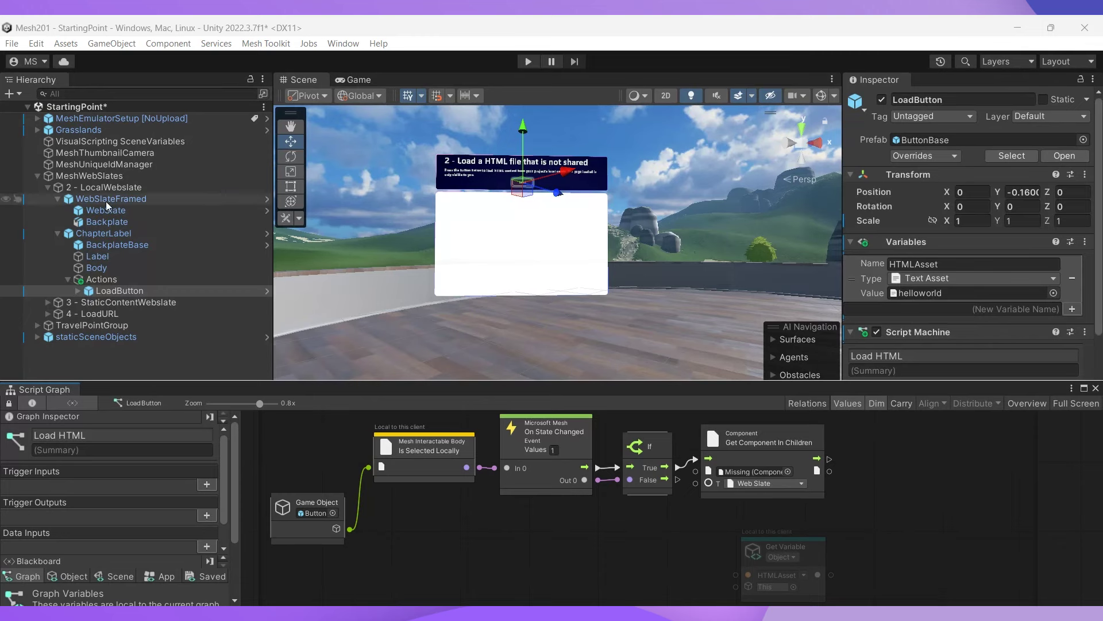
{"action": "left_click_drag", "start_coordinate": [106, 199], "coordinate": [561, 385]}
{"action": "left_click_drag", "start_coordinate": [660, 437], "coordinate": [736, 476]}
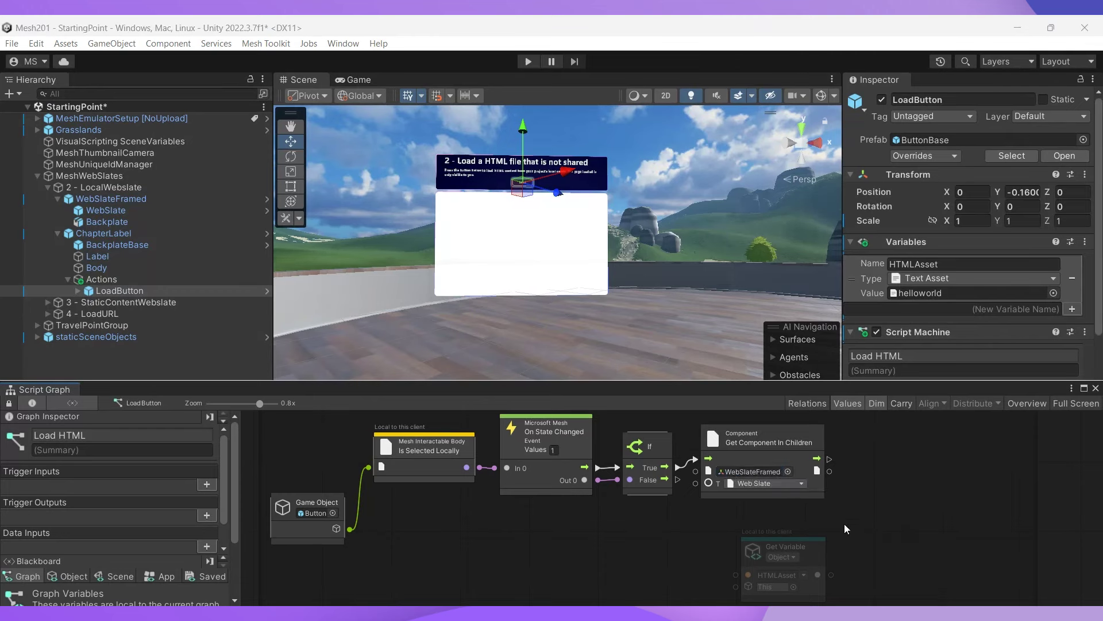
Add a Web Slate: Load HTML Content (Html Asset) node after Get Component In Children and feed it the found component as target
{"action": "left_click_drag", "start_coordinate": [829, 458], "coordinate": [884, 444]}
{"action": "type", "text": "webslate"}
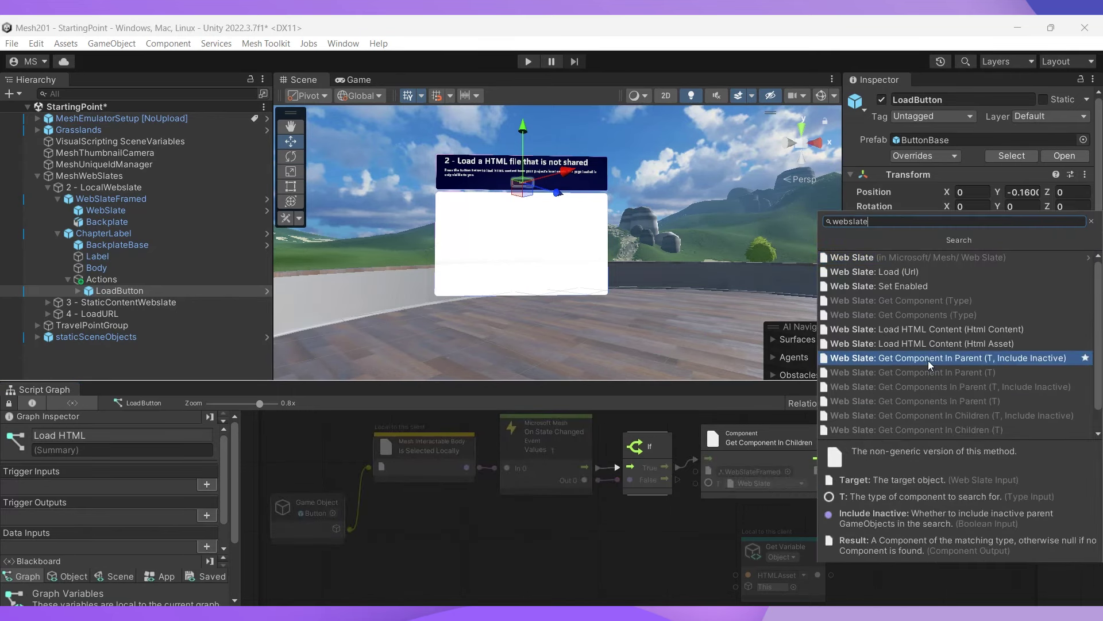
{"action": "left_click", "coordinate": [930, 343]}
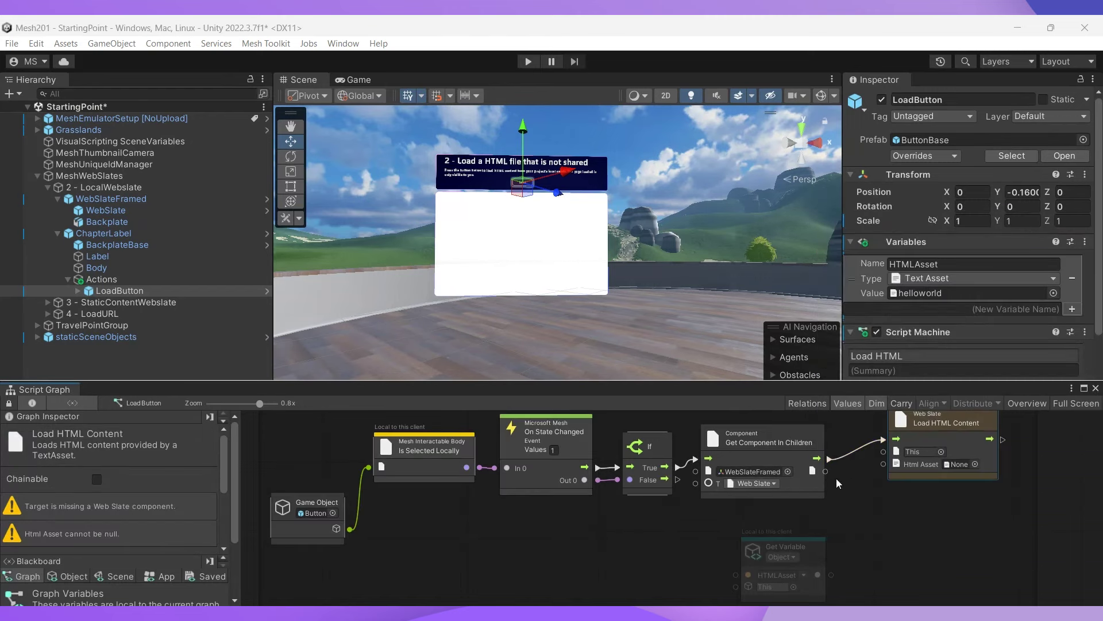
{"action": "left_click_drag", "start_coordinate": [823, 472], "coordinate": [883, 452]}
Connect the HTMLAsset Get Variable output to the Html Asset input of the Load HTML Content node
{"action": "scroll", "coordinate": [900, 555], "scroll_direction": "down", "scroll_amount": 1}
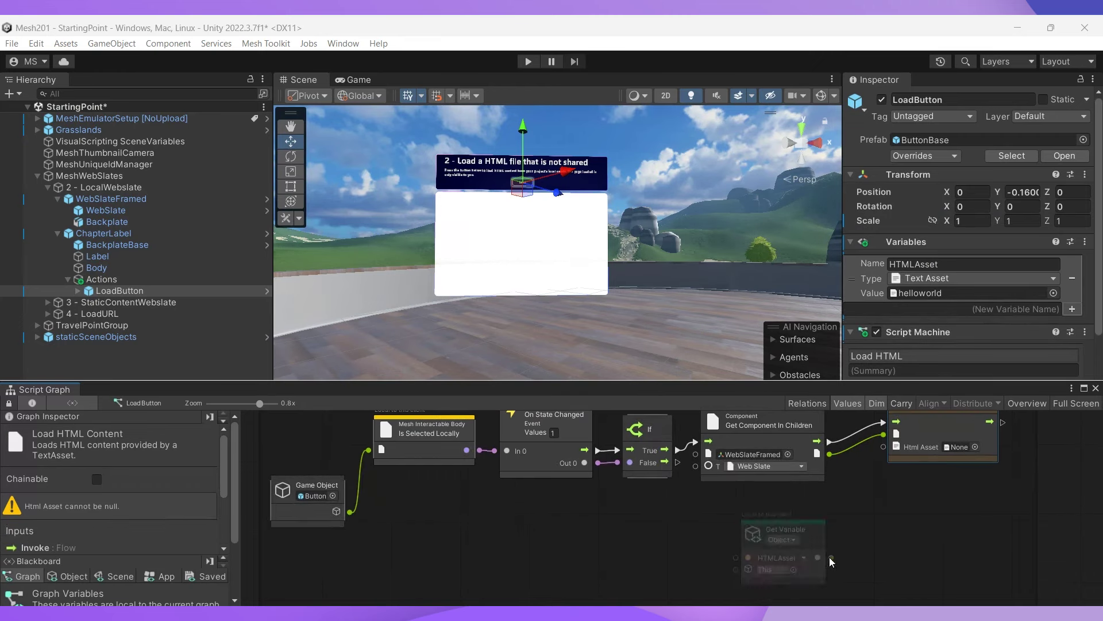
{"action": "left_click_drag", "start_coordinate": [829, 562], "coordinate": [883, 446]}
{"action": "scroll", "coordinate": [878, 502], "scroll_direction": "up", "scroll_amount": 2}
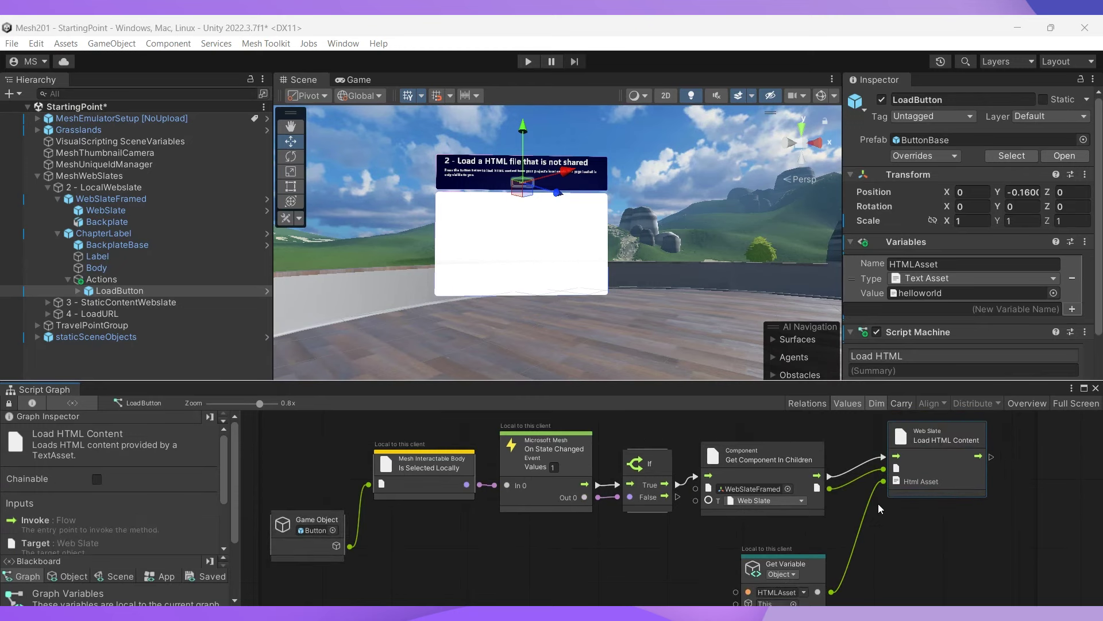
{"action": "scroll", "coordinate": [878, 503], "scroll_direction": "down", "scroll_amount": 2}
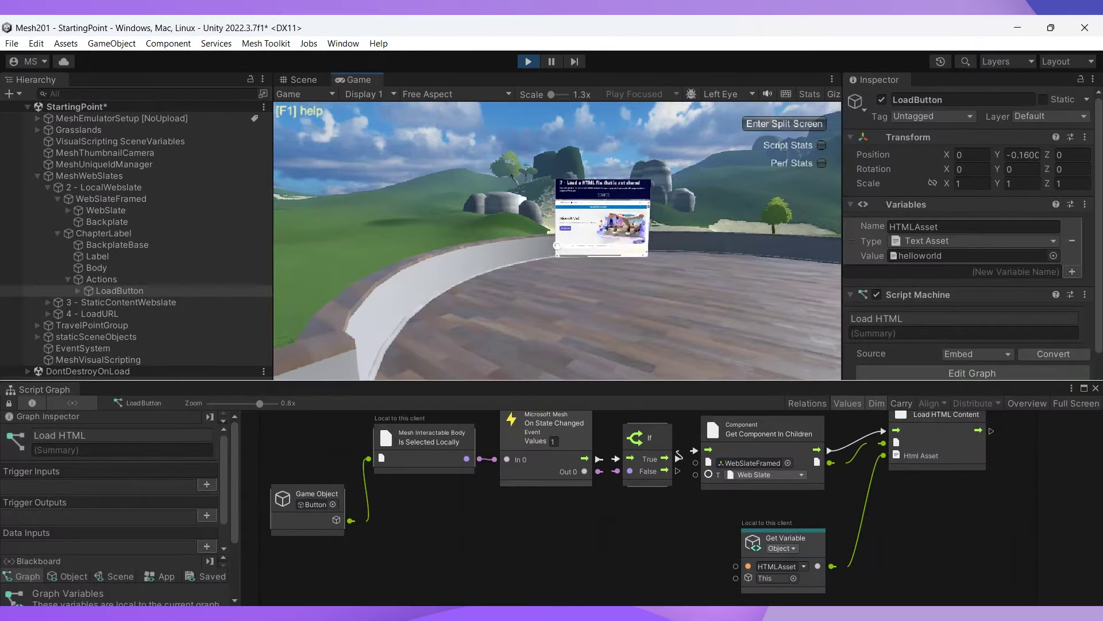
Walk up to the web slate in play mode and test its Load button
{"action": "key", "text": "w"}
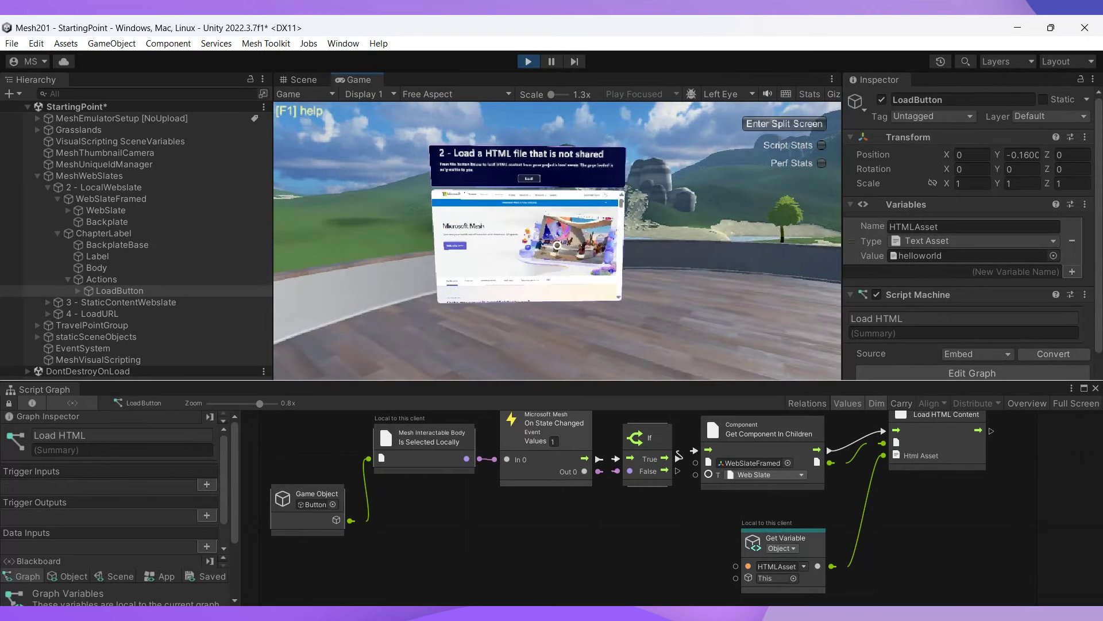
{"action": "key", "text": "w"}
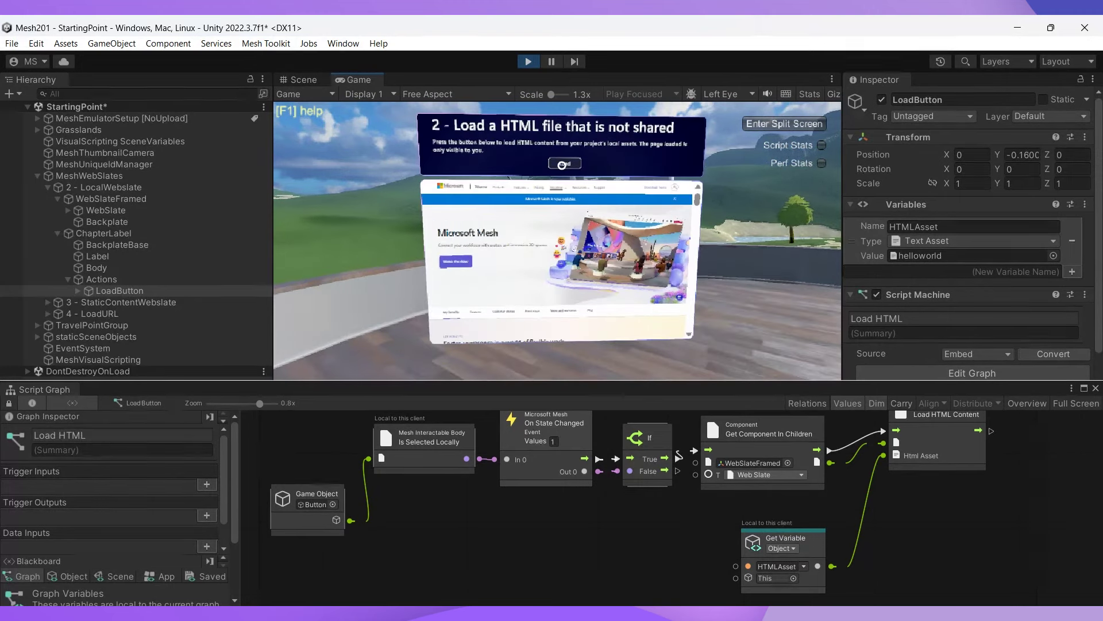
{"action": "left_click", "coordinate": [566, 163]}
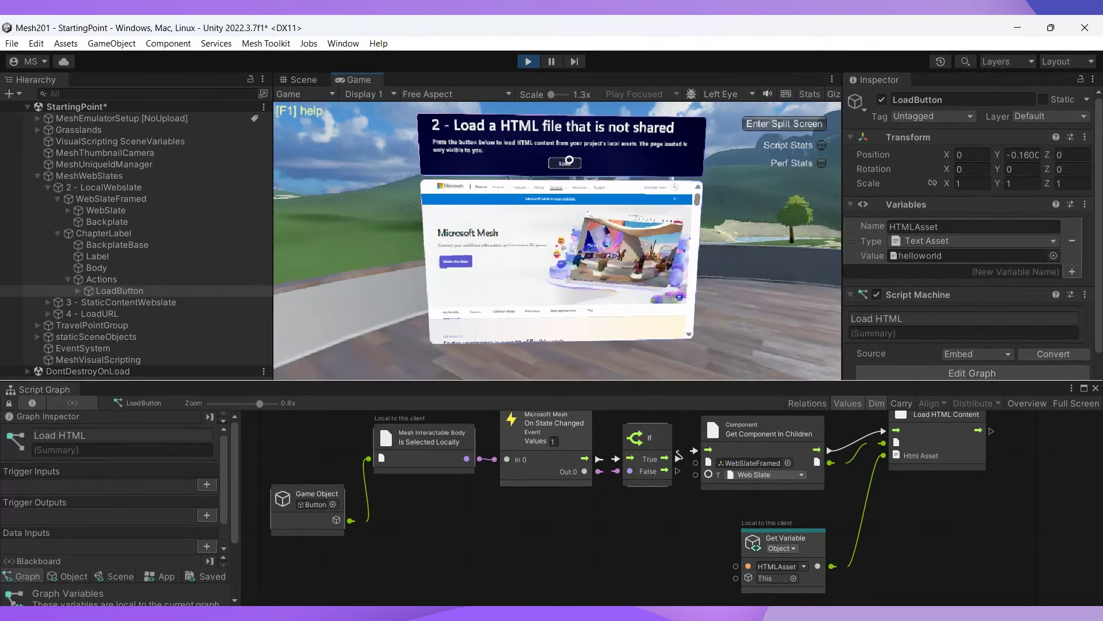